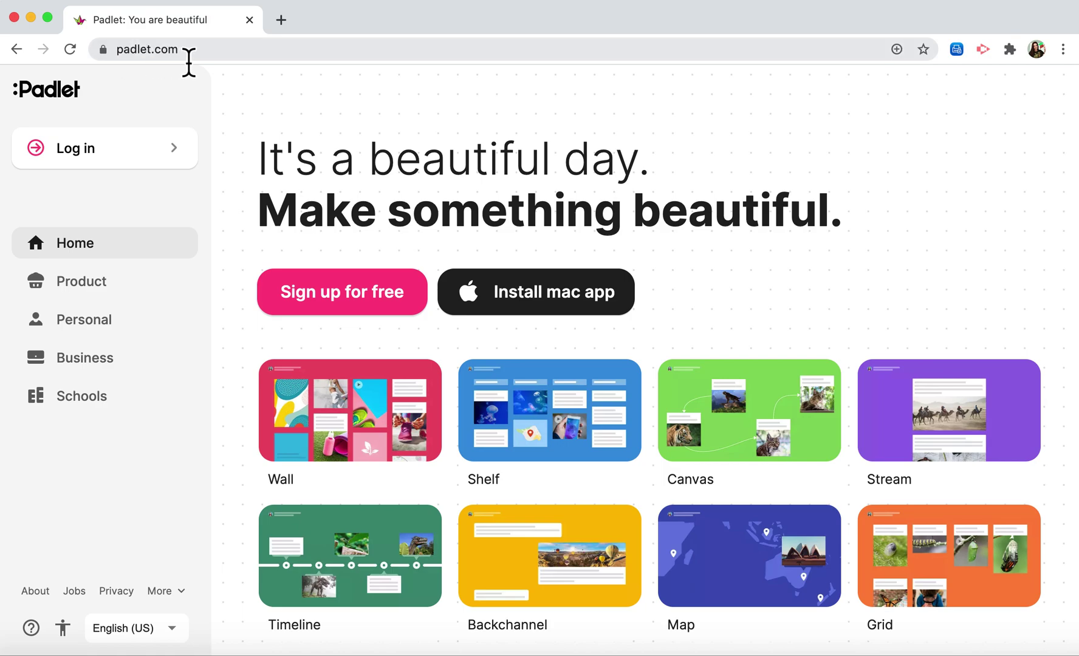
# - Go to the Padlet login page from the home page's left sidebar
pyautogui.click(118, 155)
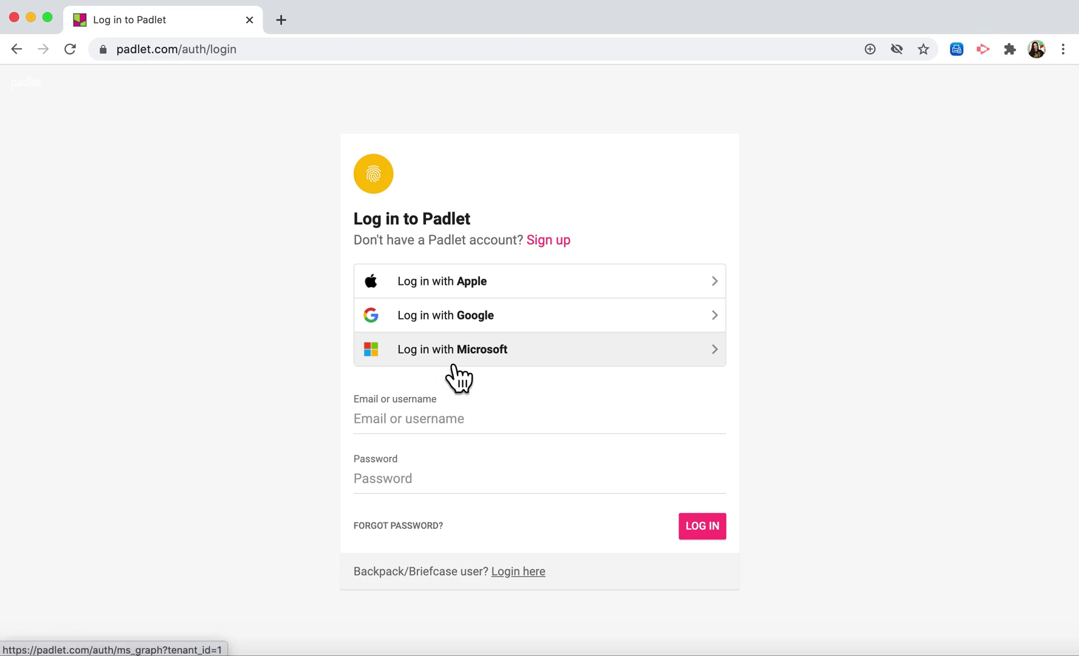
# - Sign in to Padlet with a Microsoft account to reach the dashboard
pyautogui.click(502, 357)
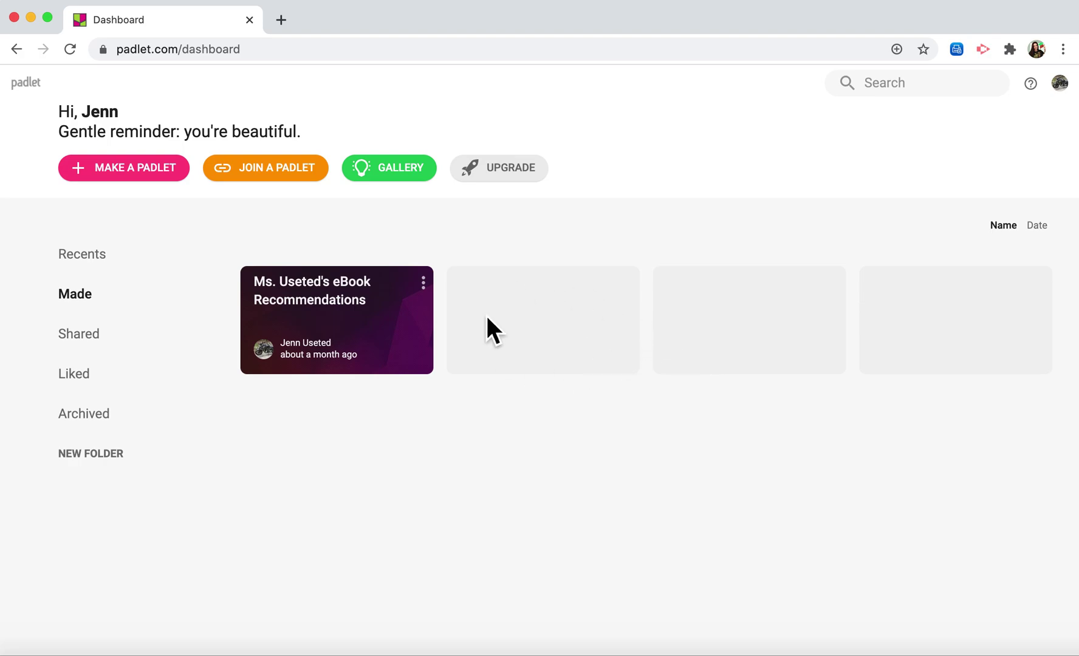
# - Create a new blank Timeline padlet, named 'My shiny padlet' by default
pyautogui.click(155, 190)
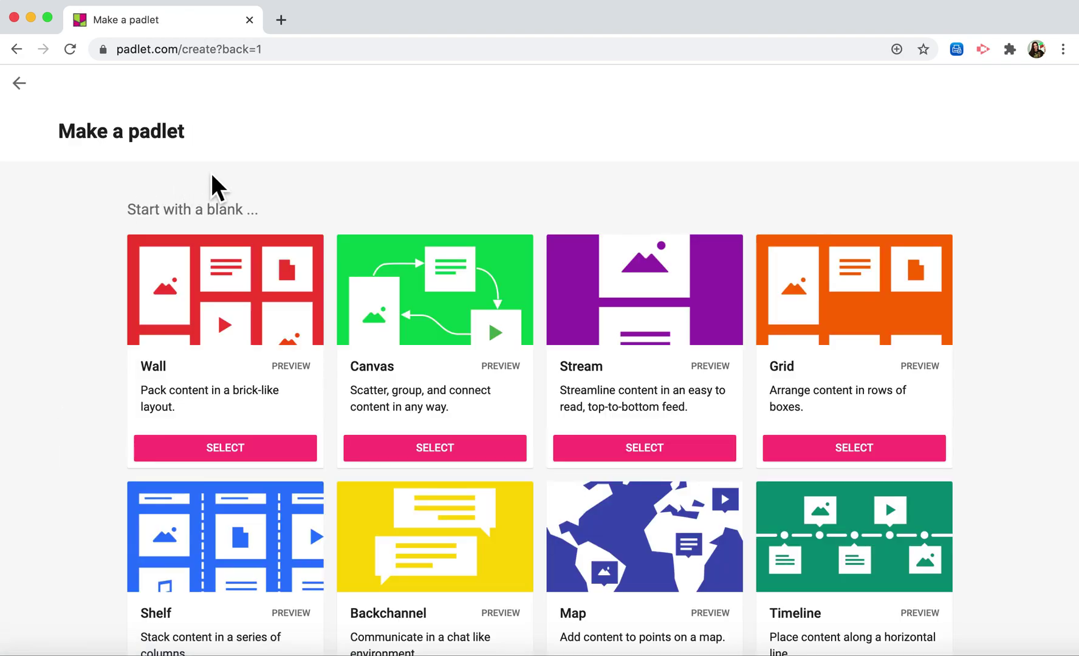
pyautogui.scroll(-1, 504, 371)
pyautogui.scroll(-3, 505, 368)
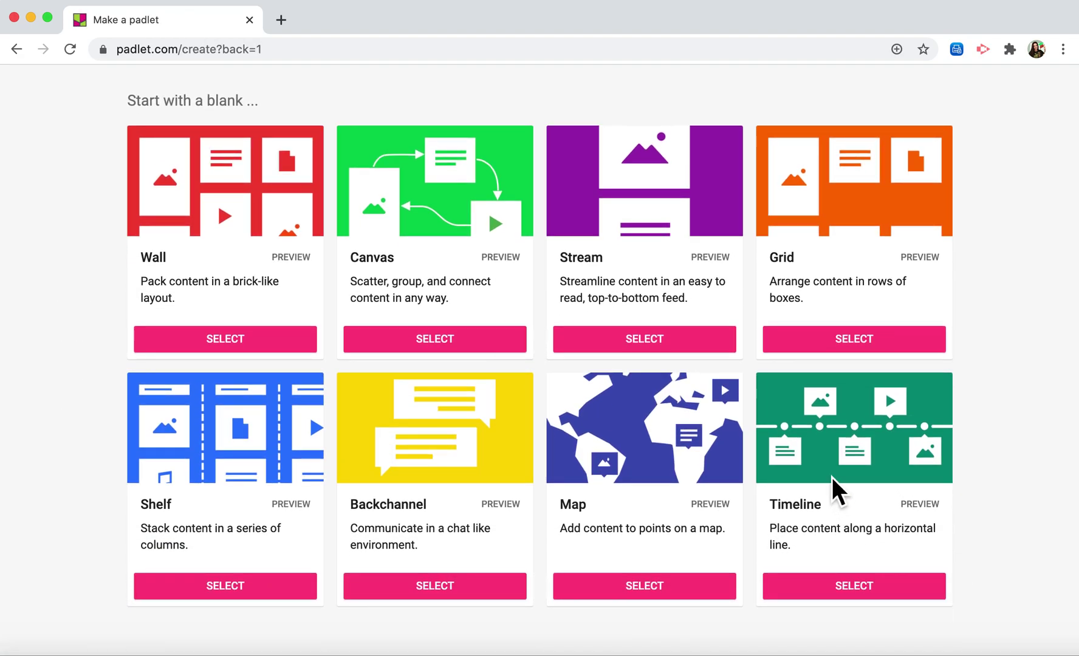
pyautogui.click(857, 591)
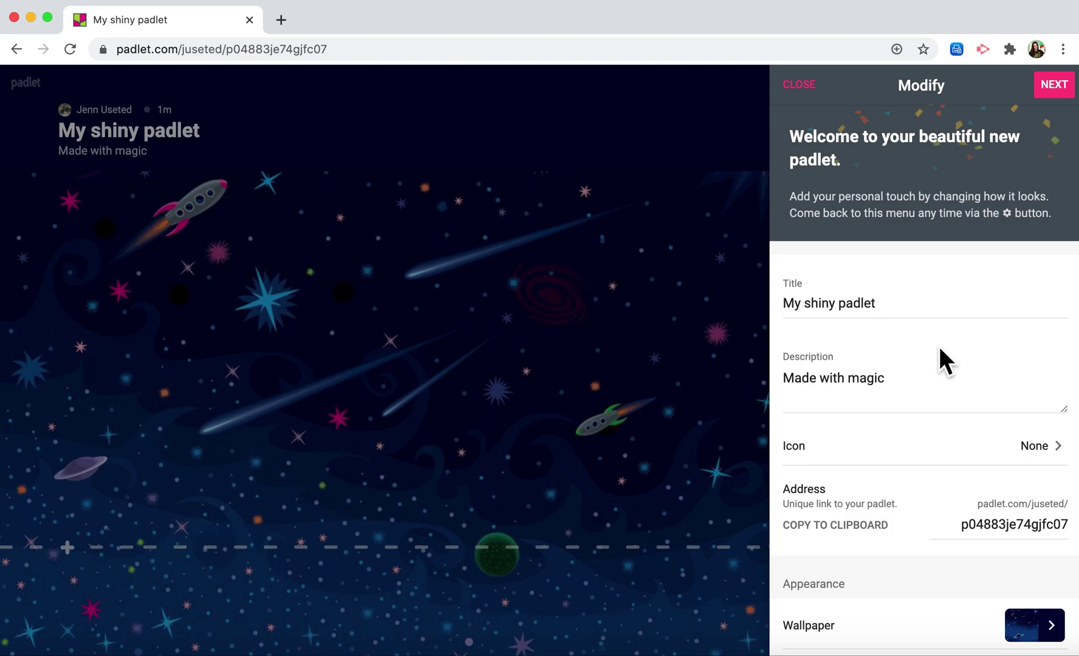
pyautogui.scroll(-3, 939, 353)
pyautogui.scroll(-2, 940, 352)
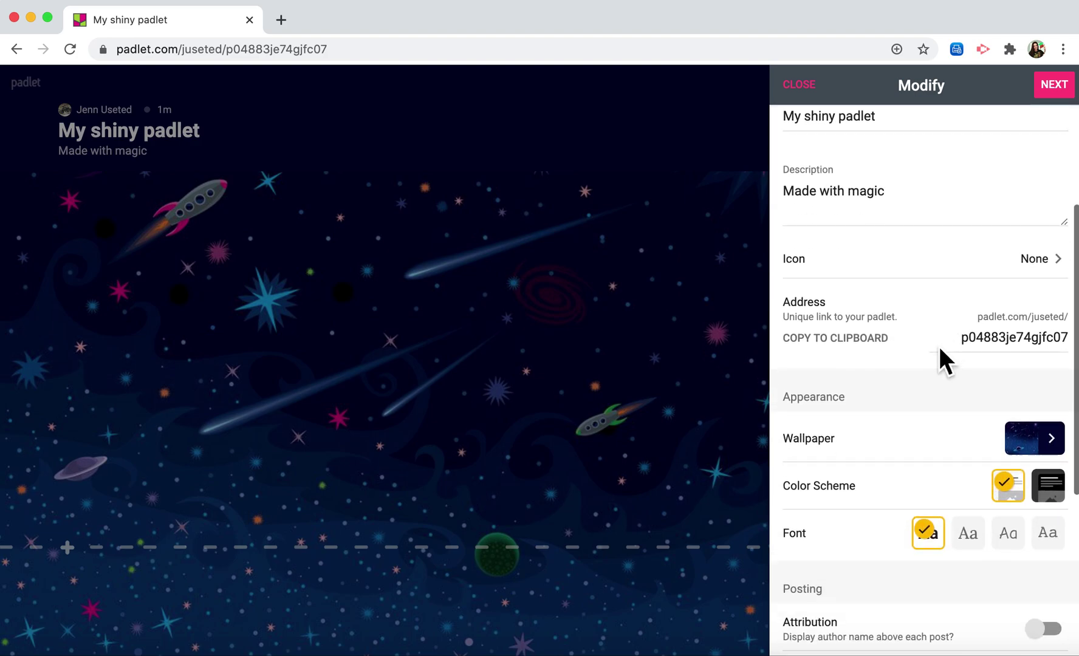
pyautogui.scroll(5, 940, 359)
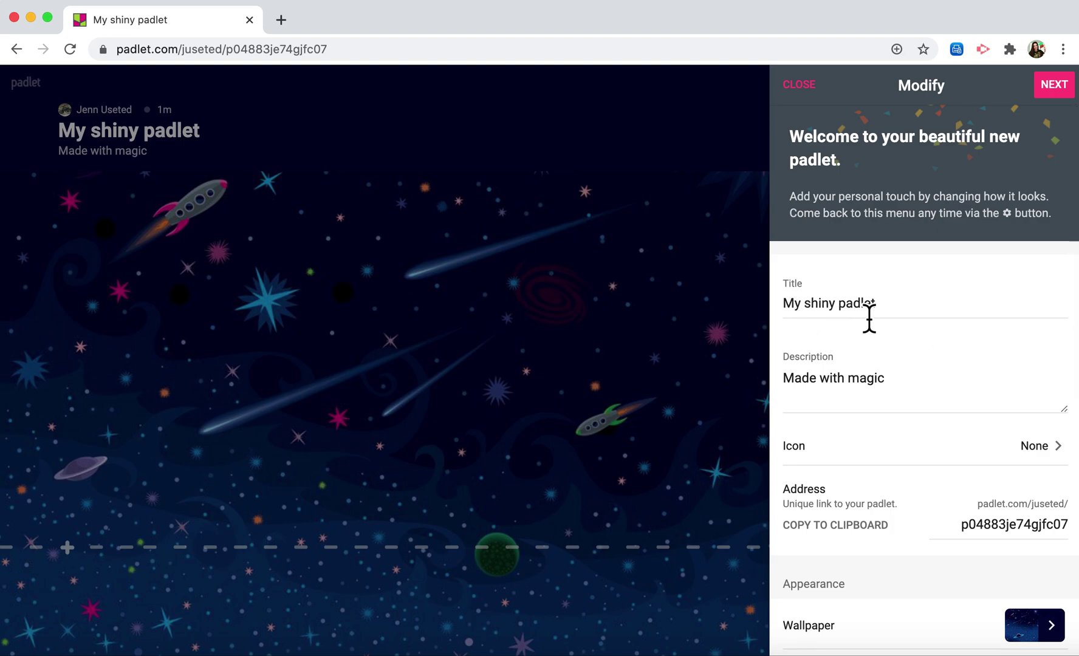
pyautogui.scroll(-1, 870, 316)
pyautogui.scroll(-3, 874, 336)
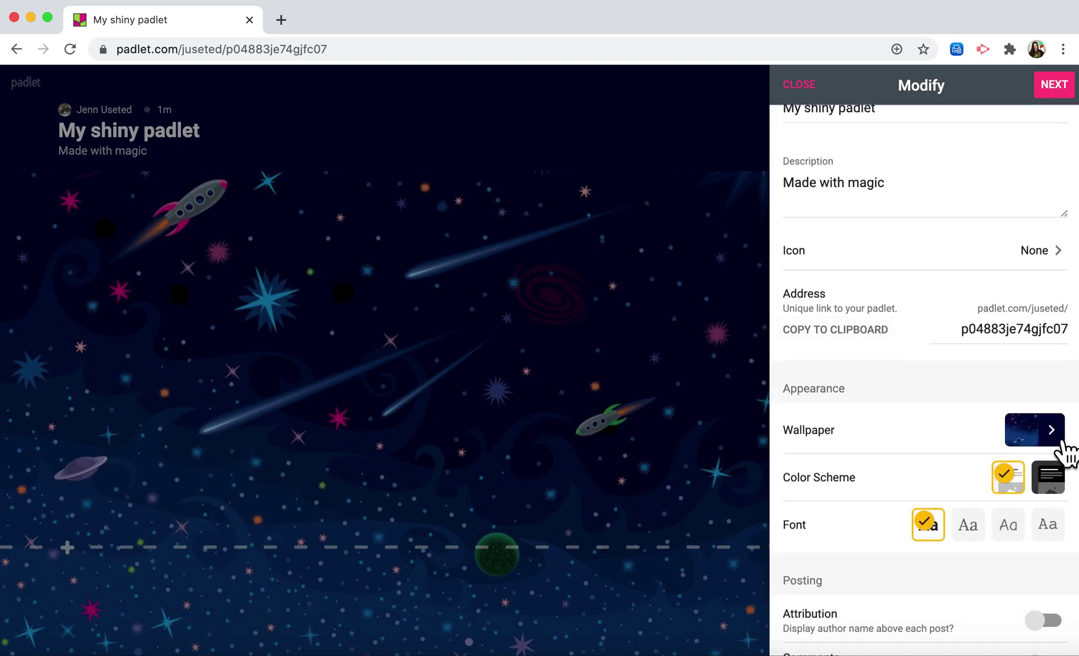
# - Set the board wallpaper to the dark purple gradient and finish the setup settings
pyautogui.click(1058, 439)
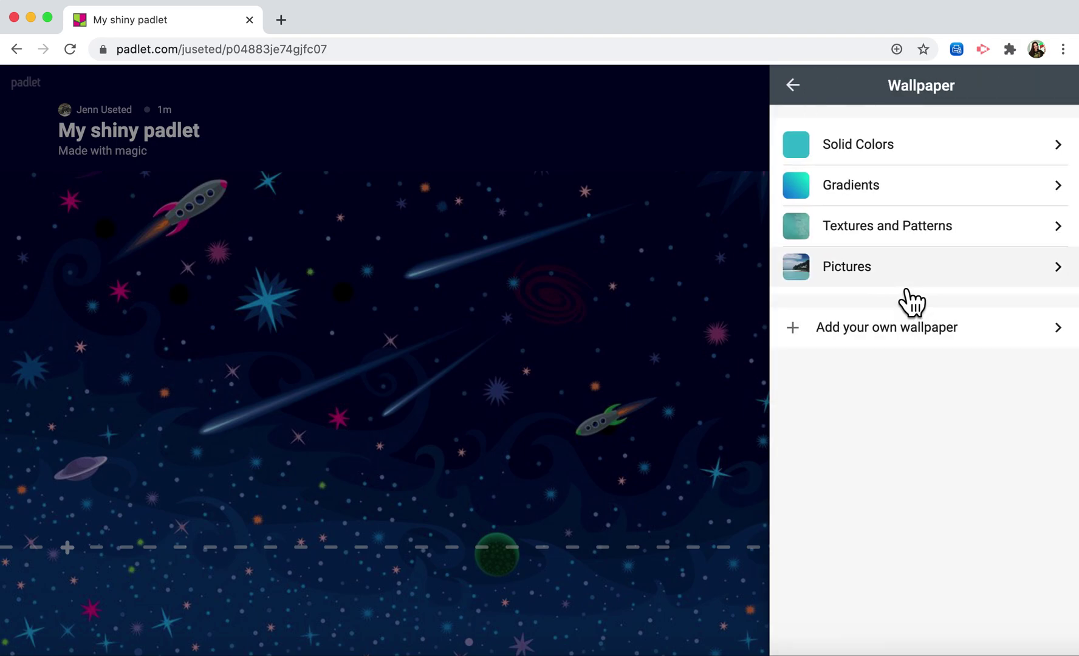
pyautogui.click(885, 197)
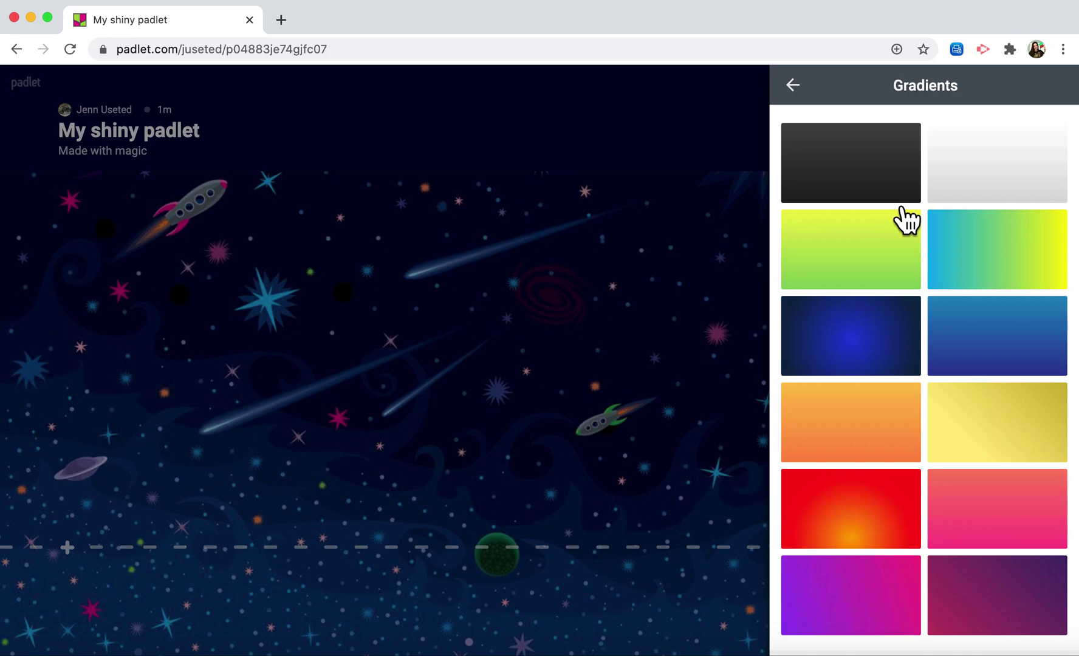
pyautogui.click(1006, 600)
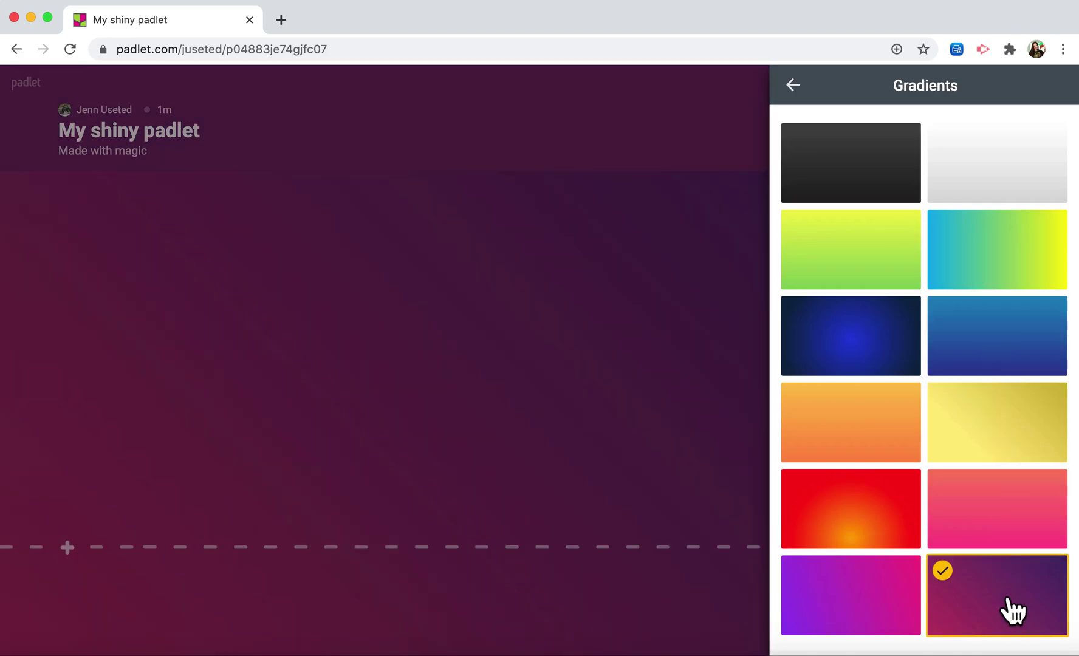
pyautogui.click(801, 90)
pyautogui.click(805, 91)
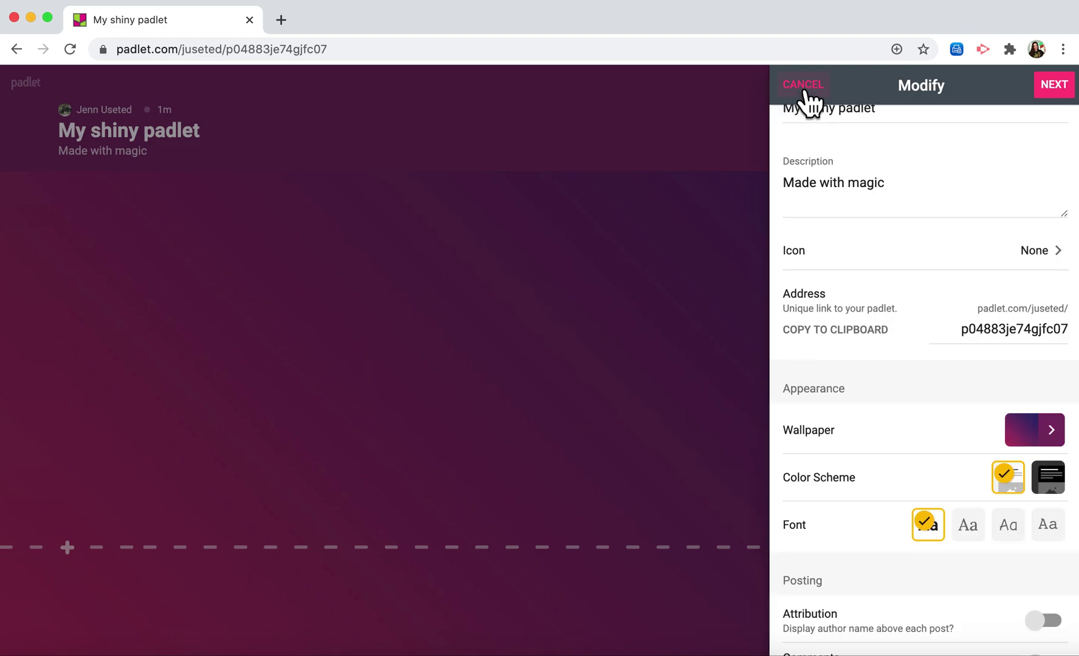
pyautogui.scroll(5, 928, 401)
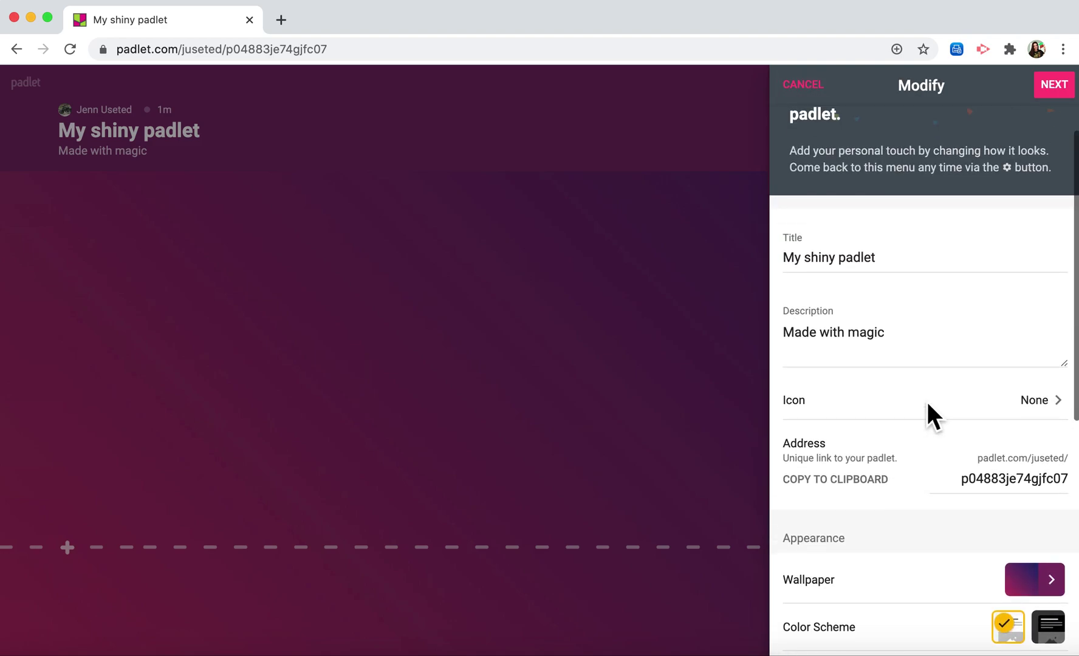
pyautogui.click(1054, 86)
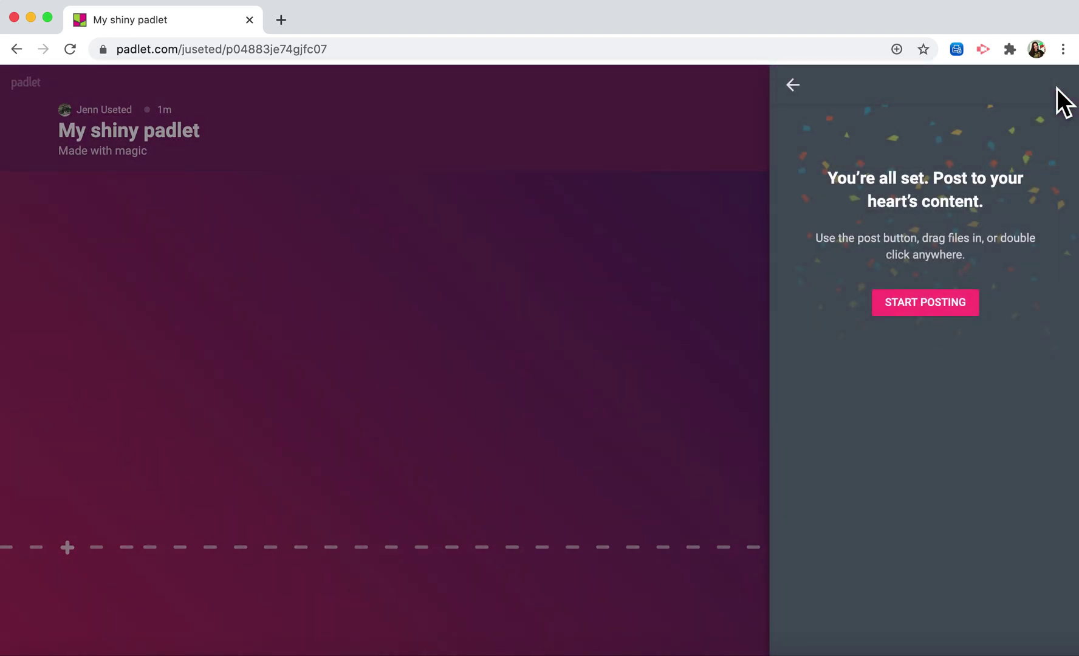
# - Close the setup panel so the empty timeline board shows full-width
pyautogui.click(933, 307)
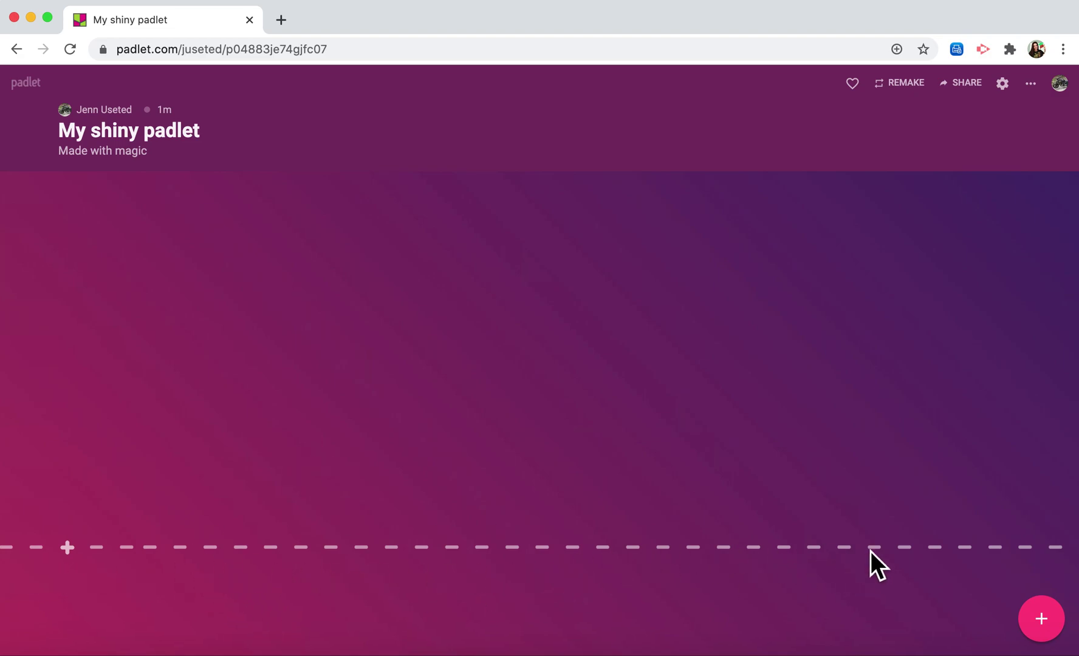
# - Add a timeline post 'Breakfast 7:00AM' with body 'I had eggs and toast for breakfast this morning'
pyautogui.click(83, 553)
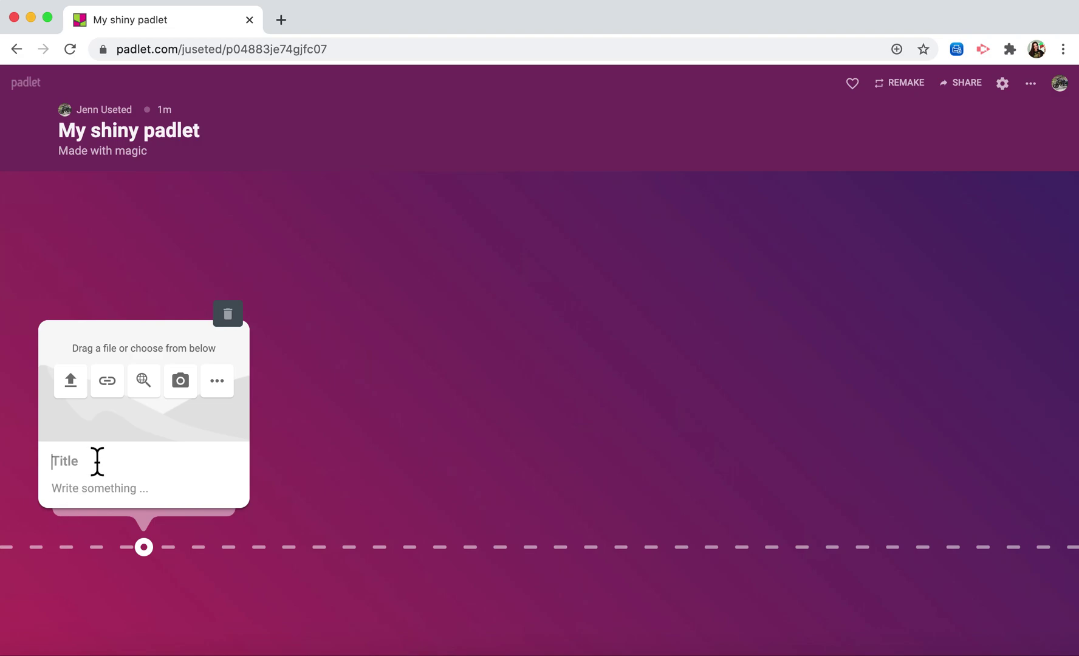
pyautogui.write('Breakfast 7:00Am')
pyautogui.press('BackSpace')
pyautogui.write('M')
pyautogui.click(85, 498)
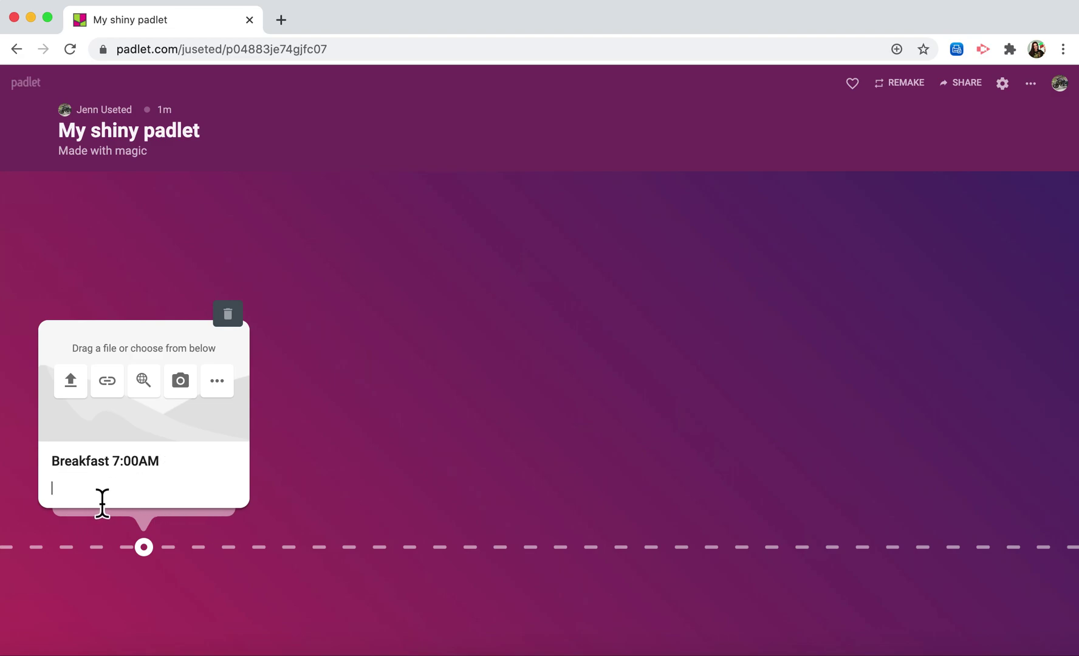
pyautogui.write('I had eggs and toast')
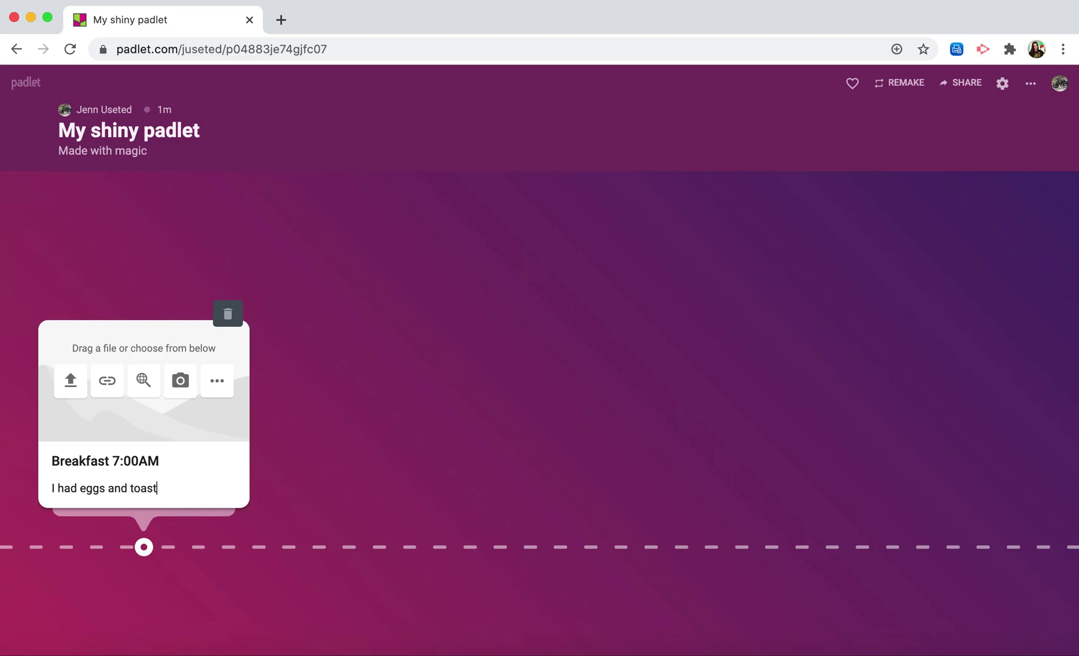
pyautogui.write(' for breakfast this morning')
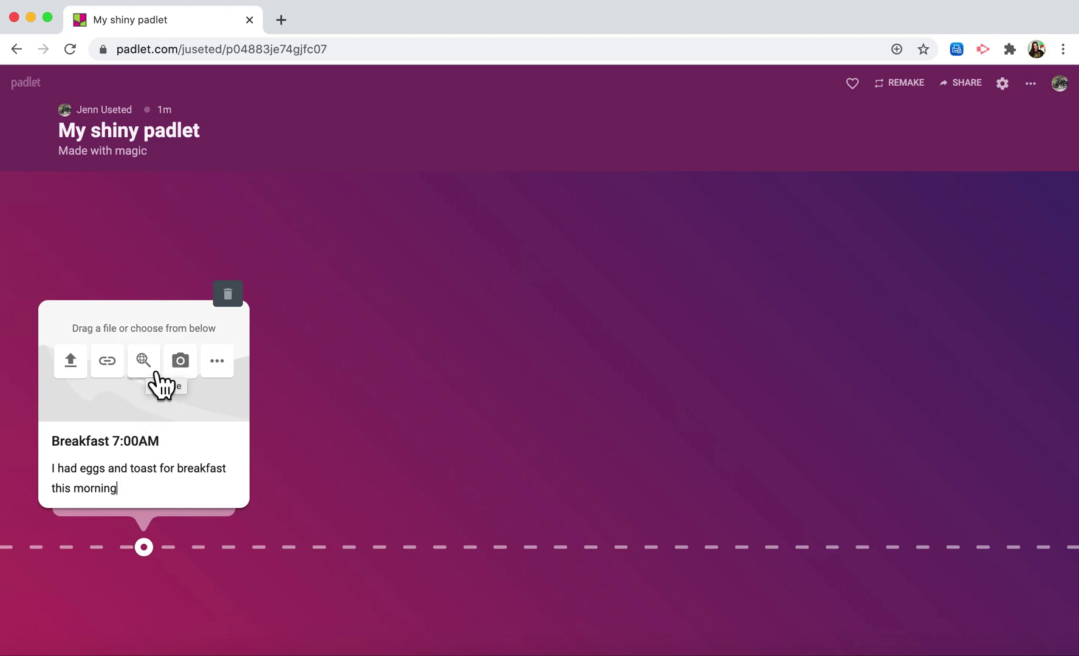
# - Attach a fried-egg photo from a 'Breakfast' image search to the post
pyautogui.click(149, 368)
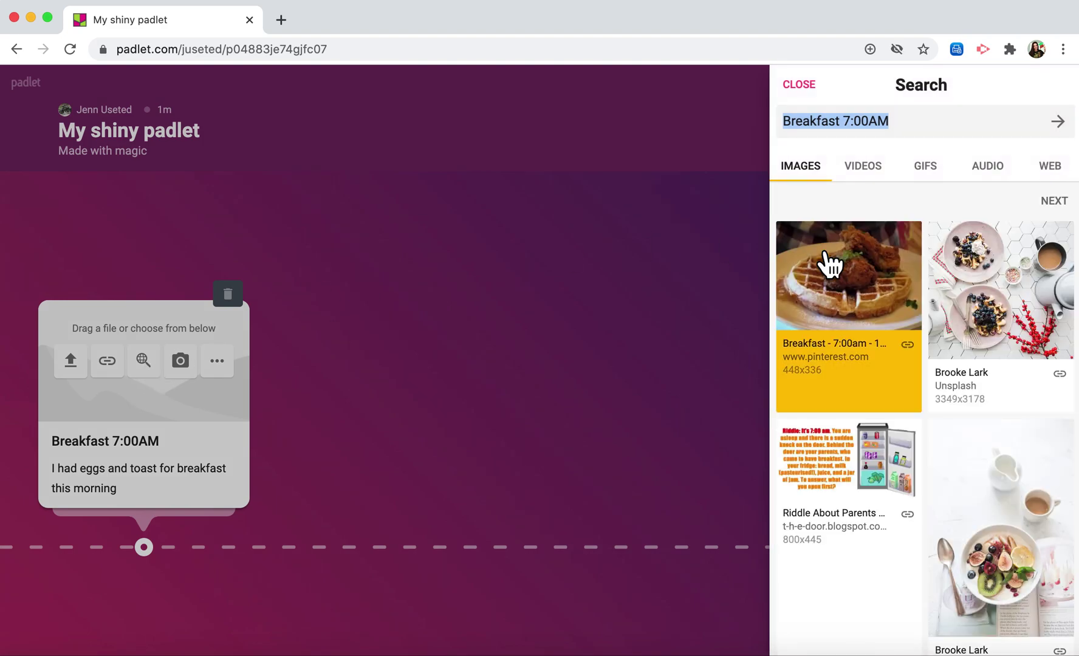
pyautogui.click(899, 127)
pyautogui.press('BackSpace')
pyautogui.press('BackSpace')
pyautogui.press('BackSpace')
pyautogui.press('BackSpace')
pyautogui.press('BackSpace')
pyautogui.press('BackSpace')
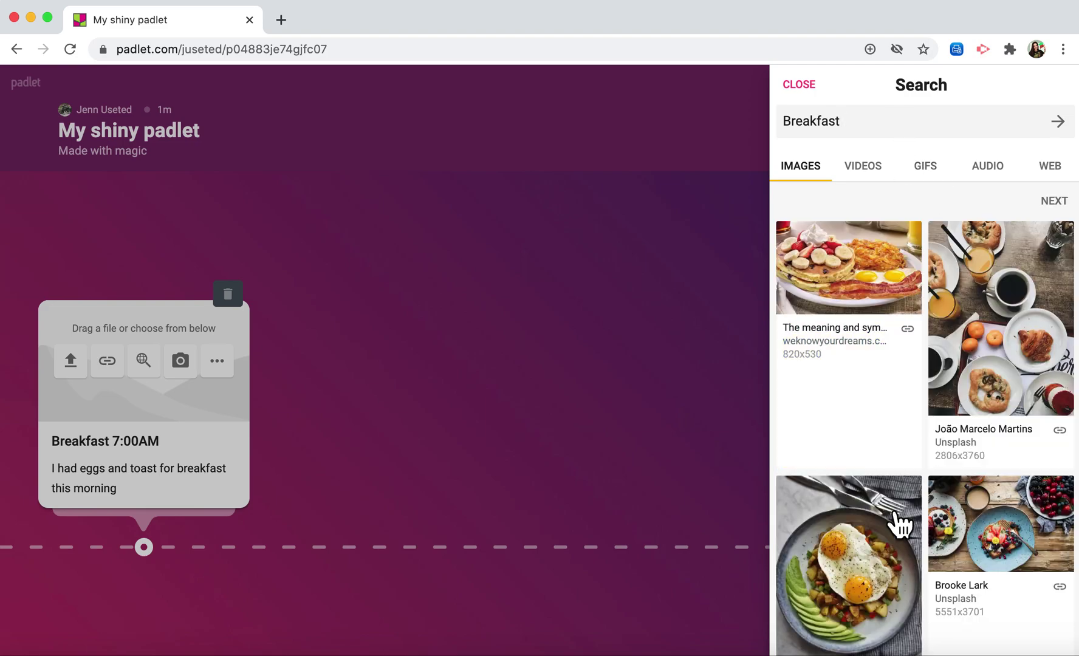
pyautogui.scroll(-2, 891, 538)
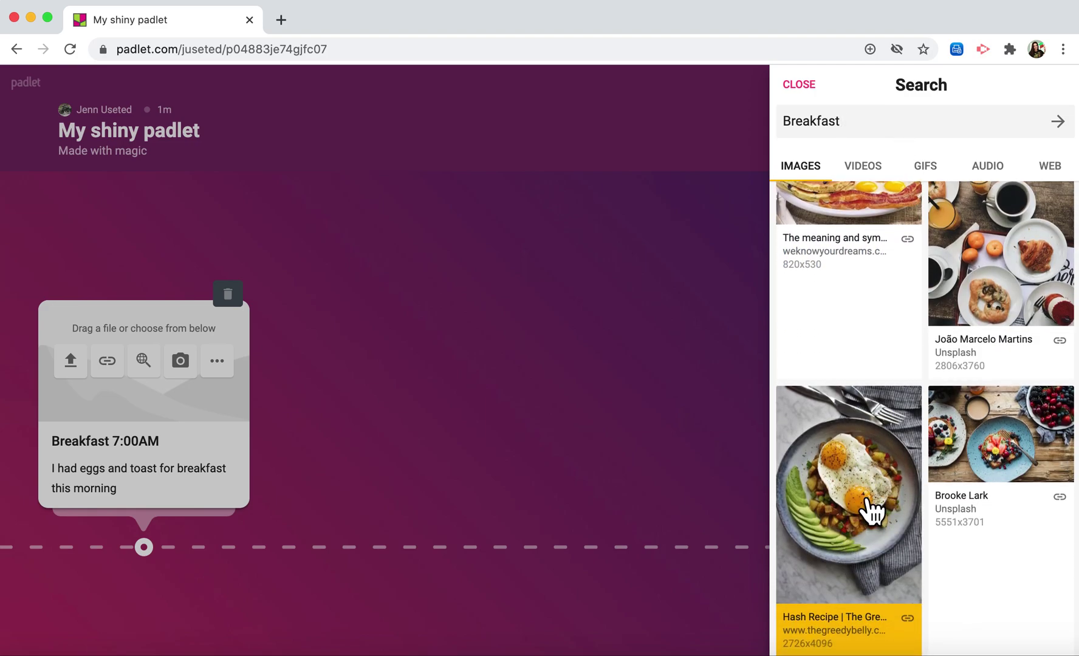
pyautogui.click(866, 494)
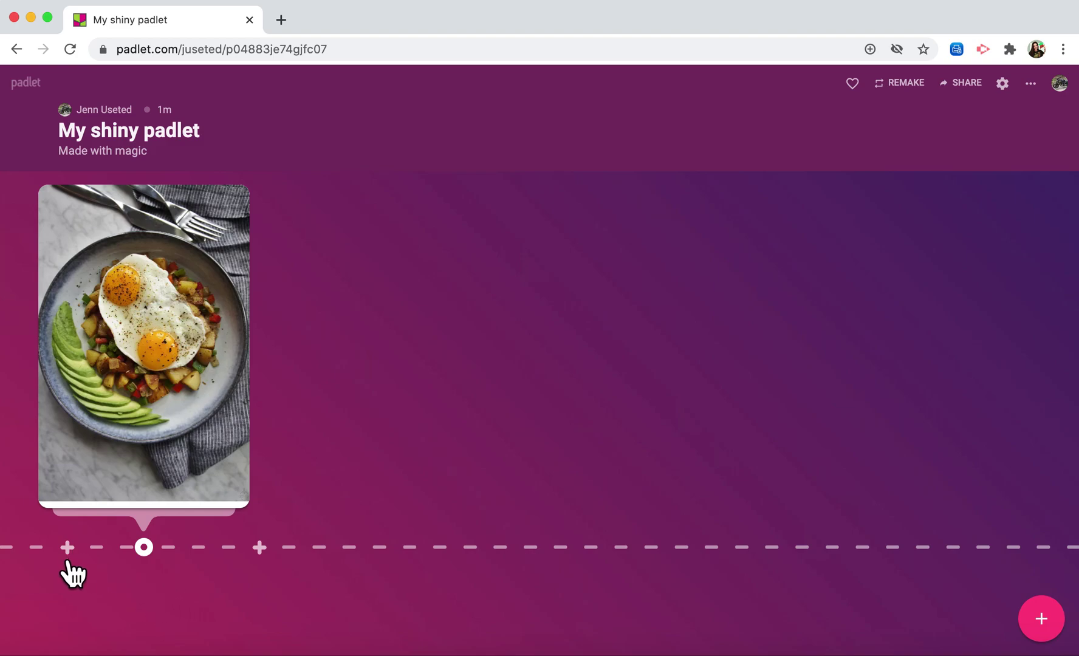
# - Add a second post titled 'Drive to Work 7:30AM' after the Breakfast post
pyautogui.moveTo(133, 465)
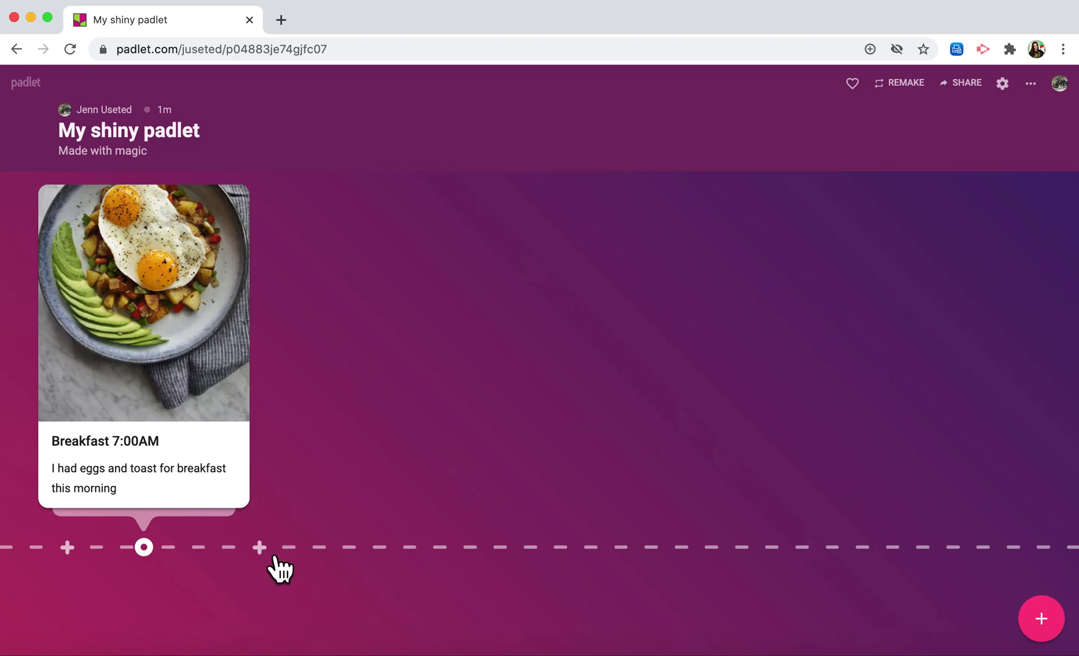
pyautogui.click(262, 548)
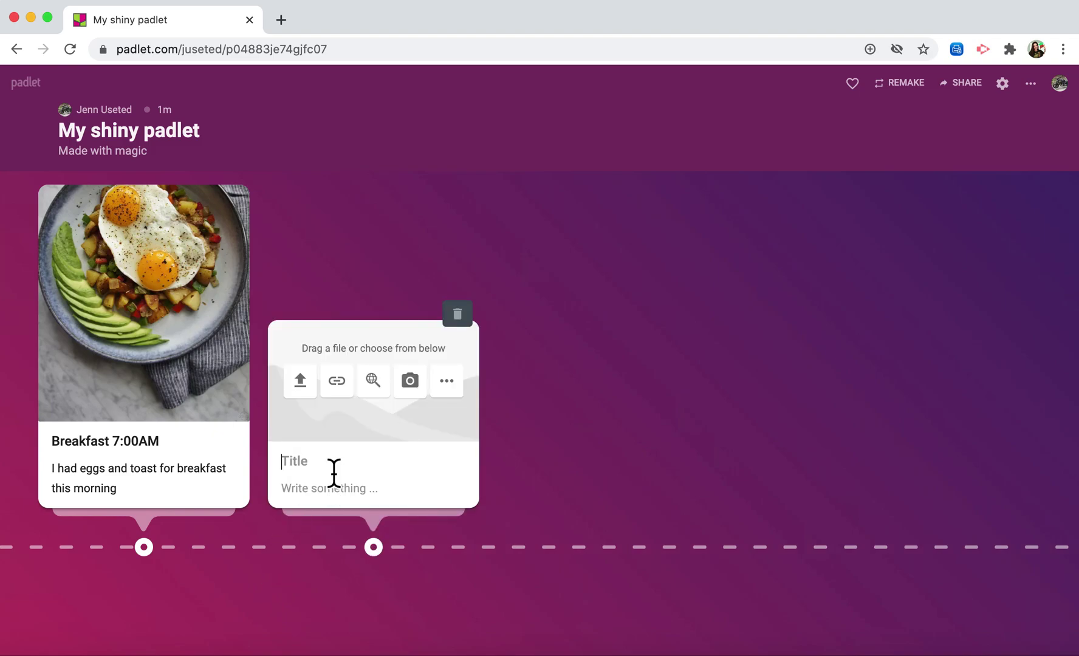
pyautogui.write('Drive to Work 7:30A')
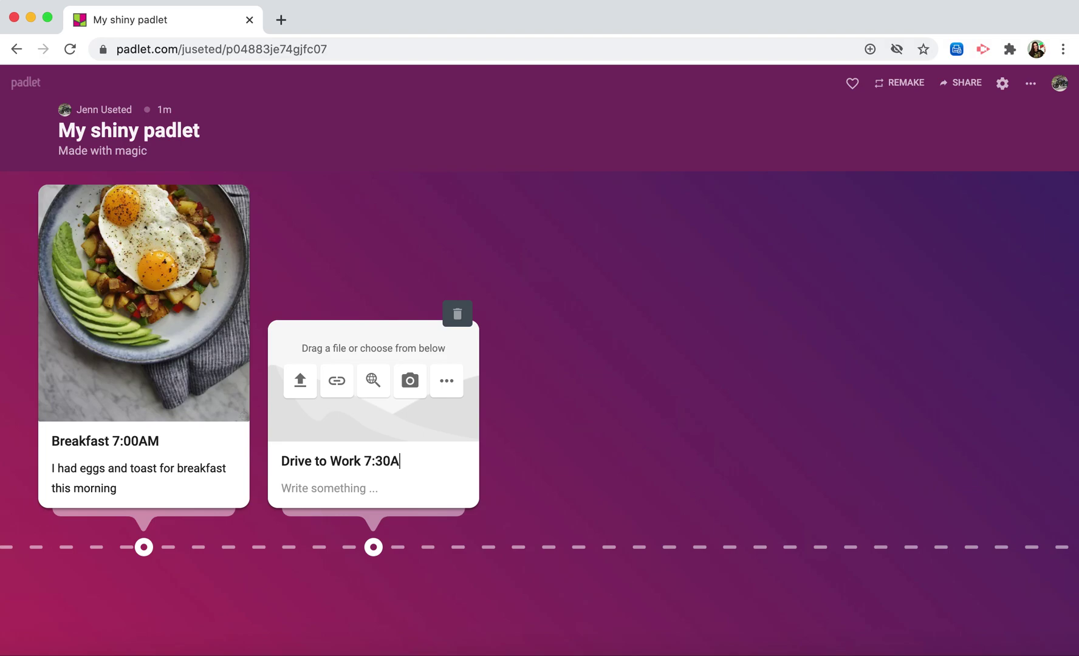
pyautogui.write('M')
pyautogui.click(336, 496)
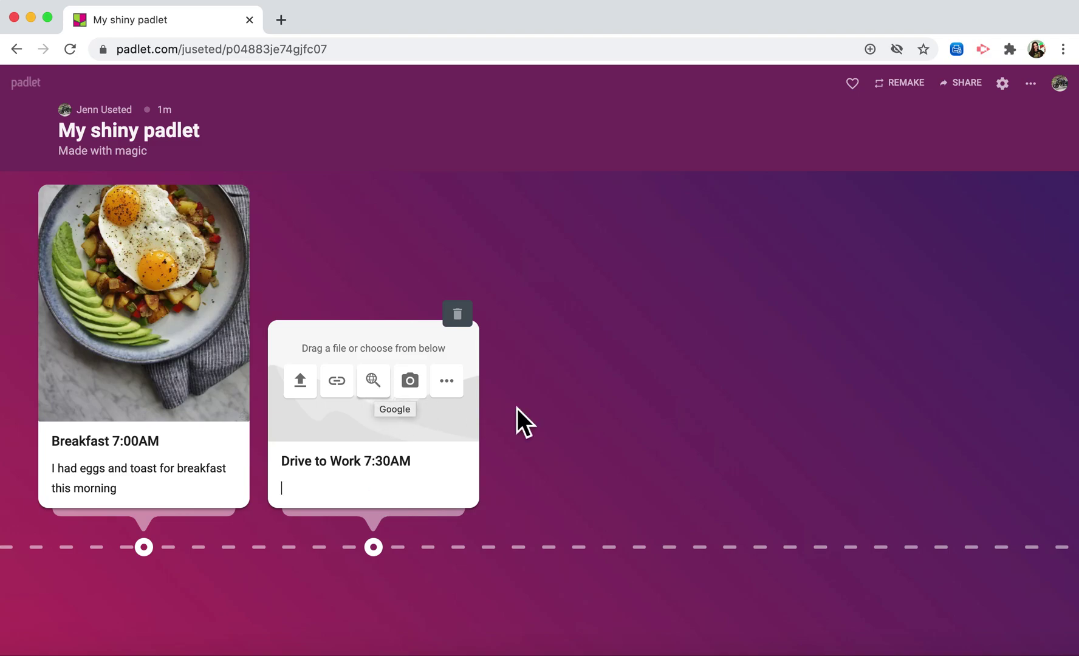
pyautogui.click(610, 424)
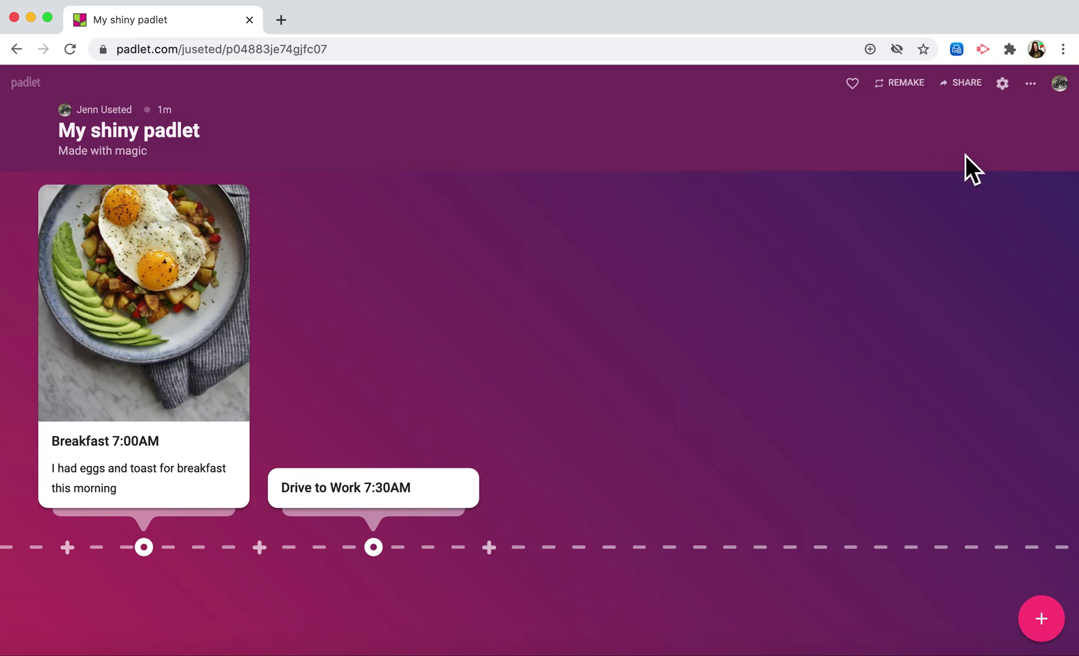
# - Open the padlet's Share panel, showing Secret privacy with visitors able to write
pyautogui.click(981, 91)
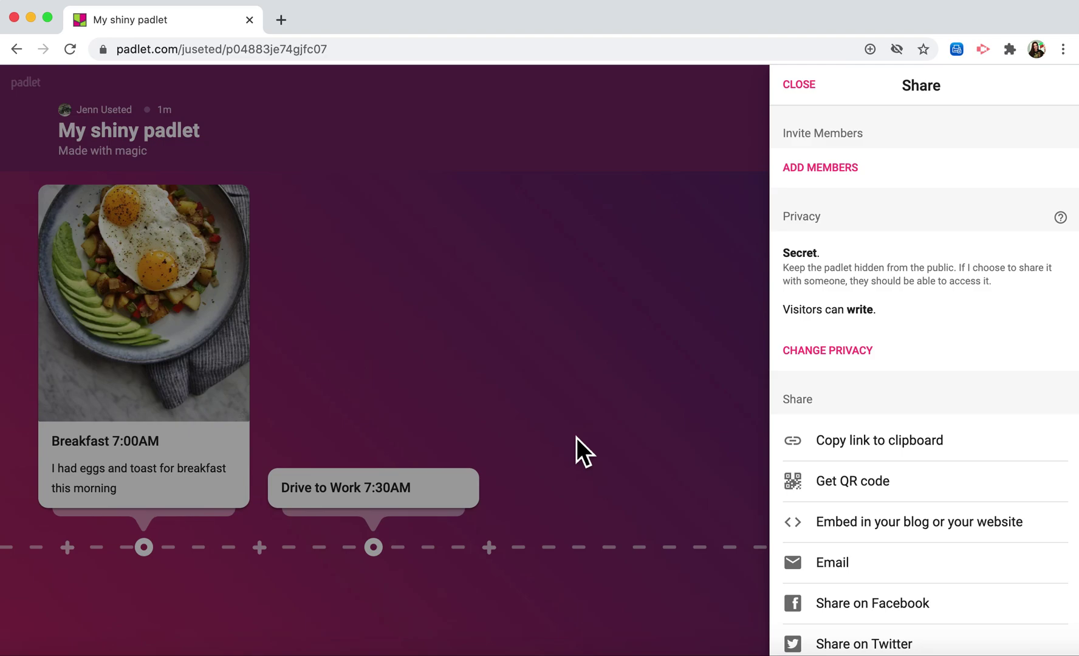
# - Add a member found by their e-mail address with write access, and save
pyautogui.click(843, 191)
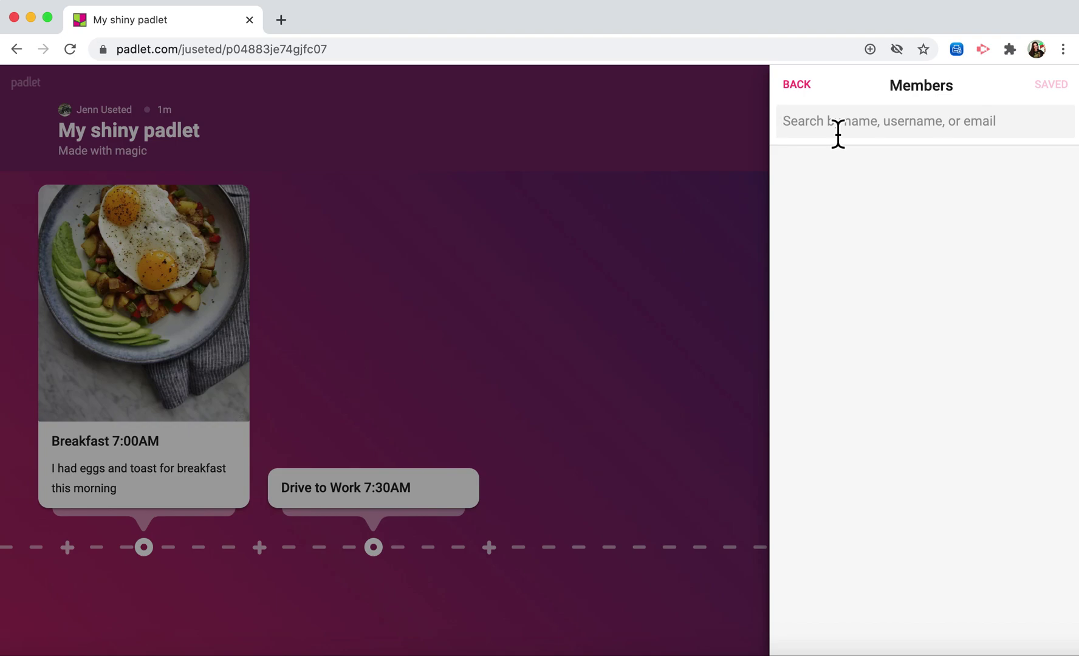
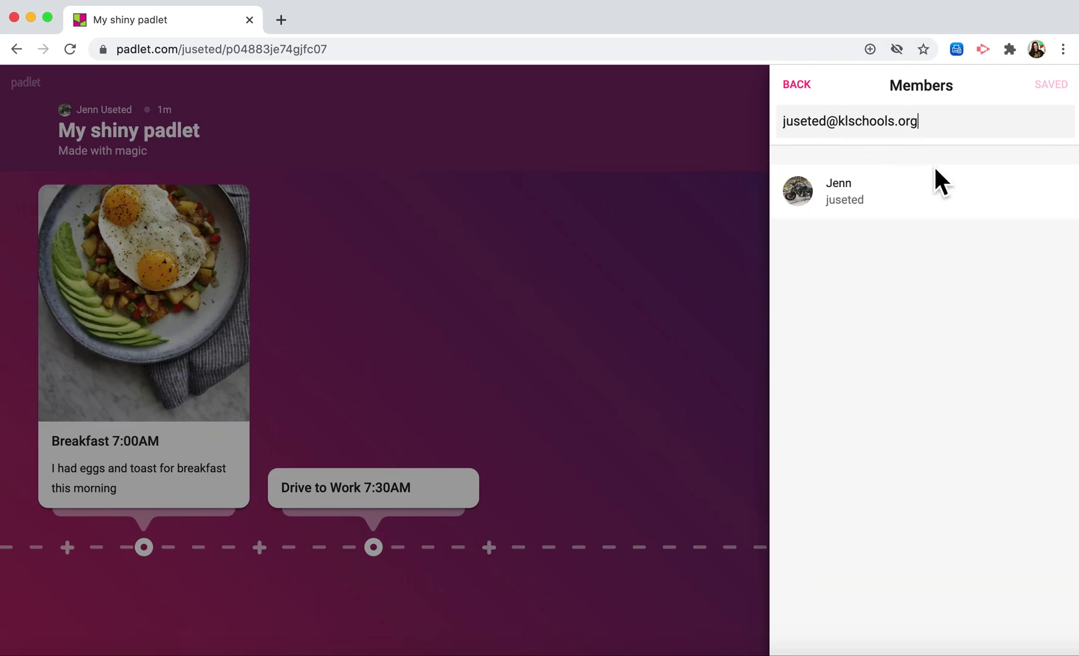
pyautogui.click(852, 207)
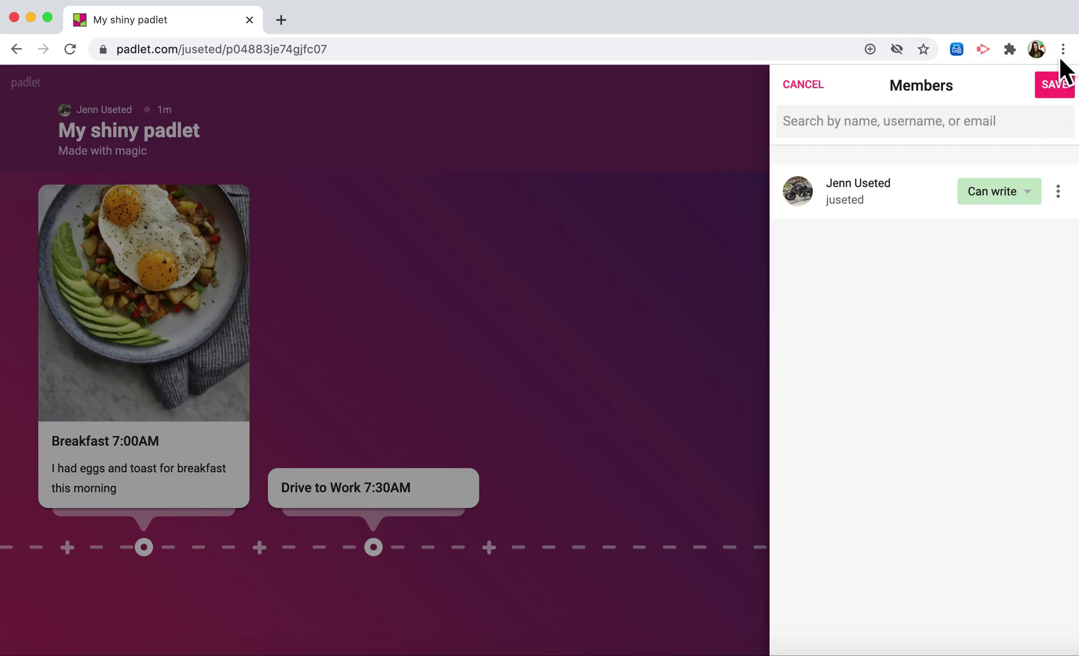
pyautogui.click(1065, 95)
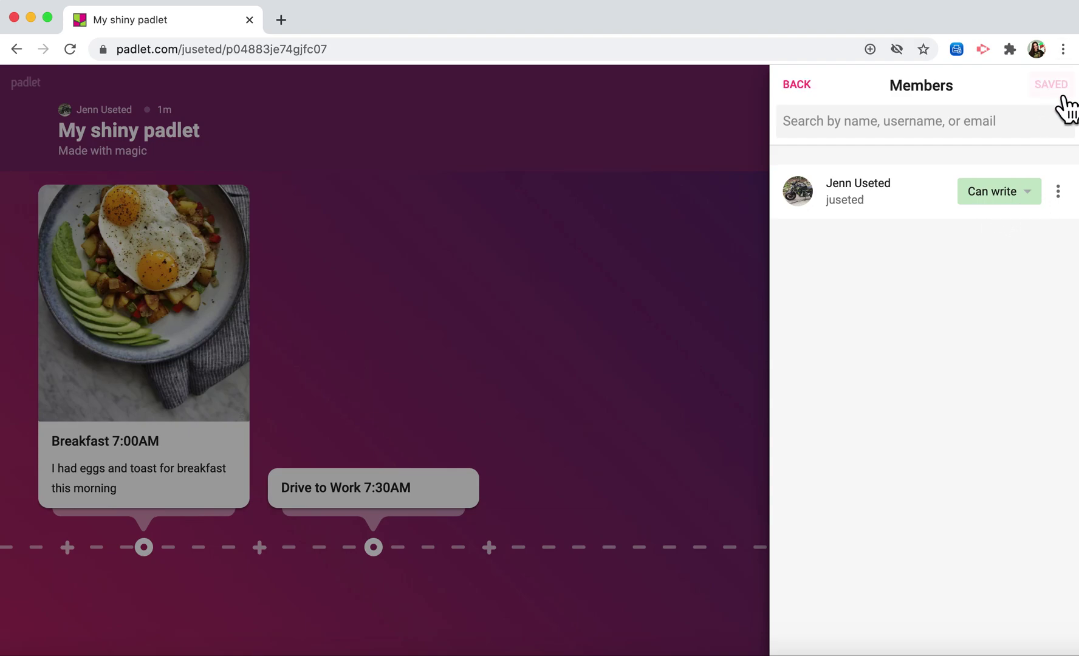
pyautogui.click(810, 94)
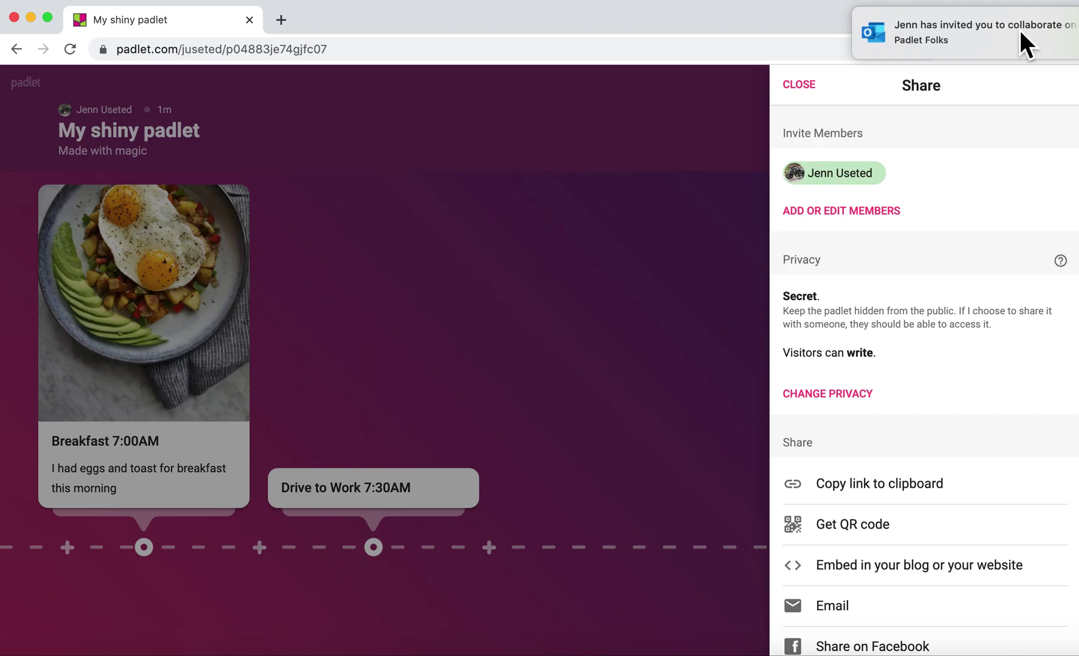
# - Close the Share panel to show the full timeline with the Breakfast and Drive to Work posts
pyautogui.click(809, 86)
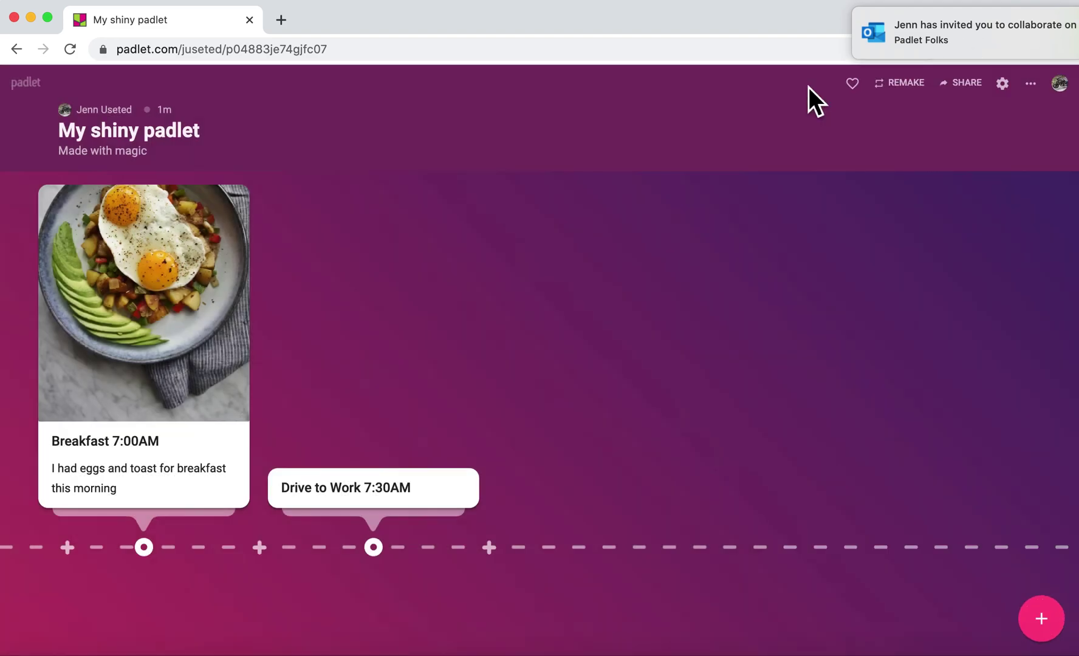